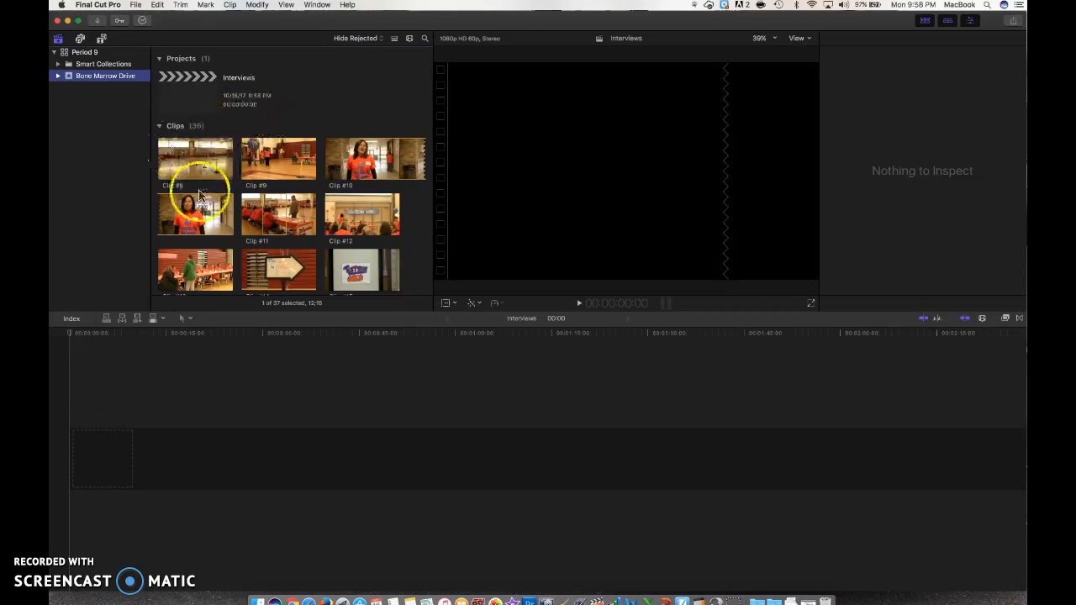
Sort the event's clips by name in the browser.
left_click(303, 169)
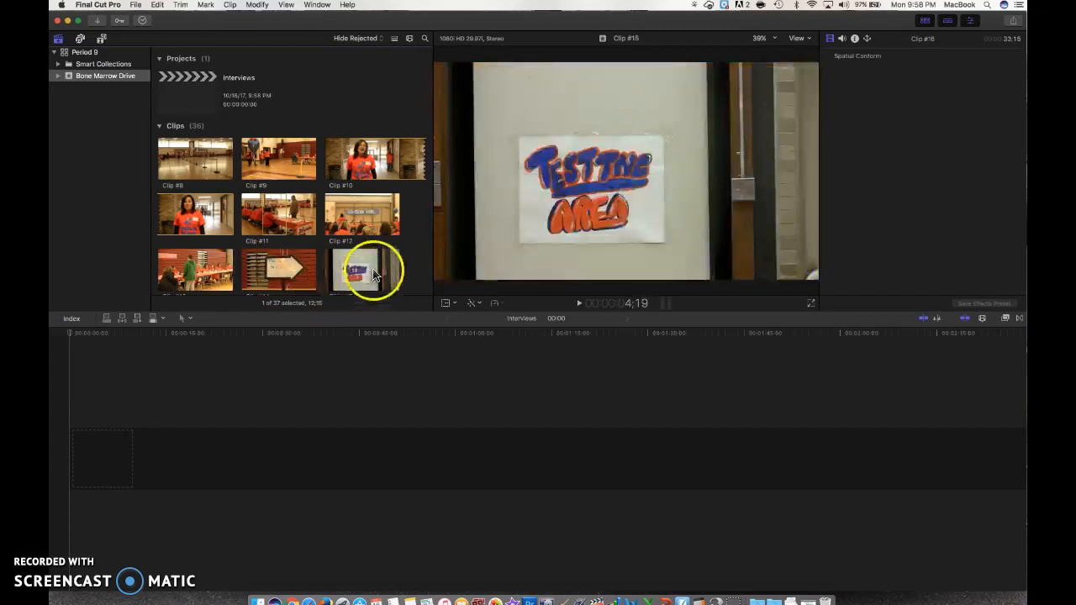
right_click(412, 241)
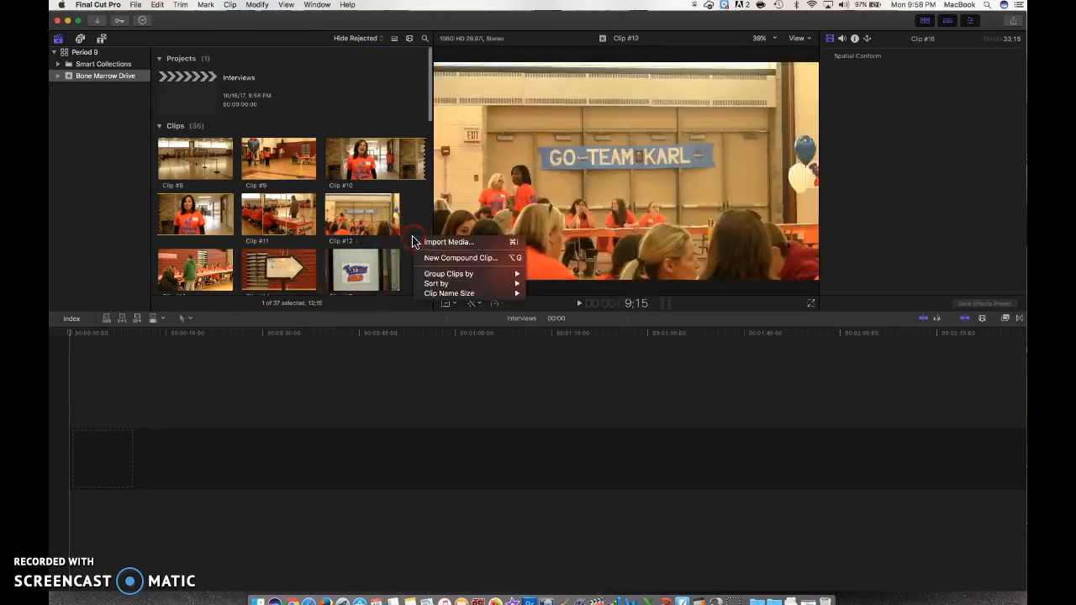
mouse_move(437, 286)
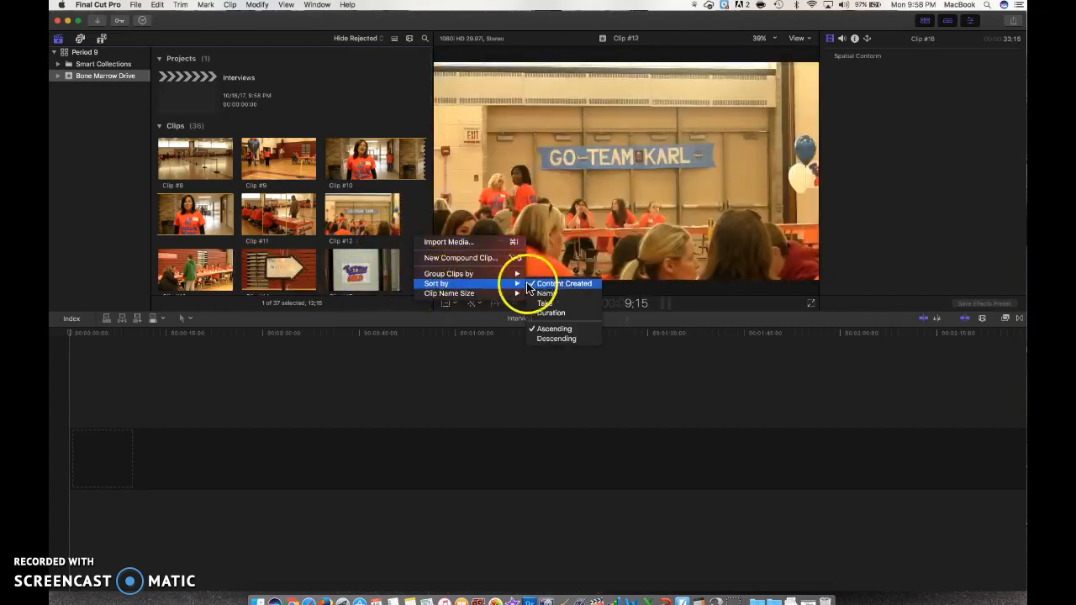
left_click(544, 295)
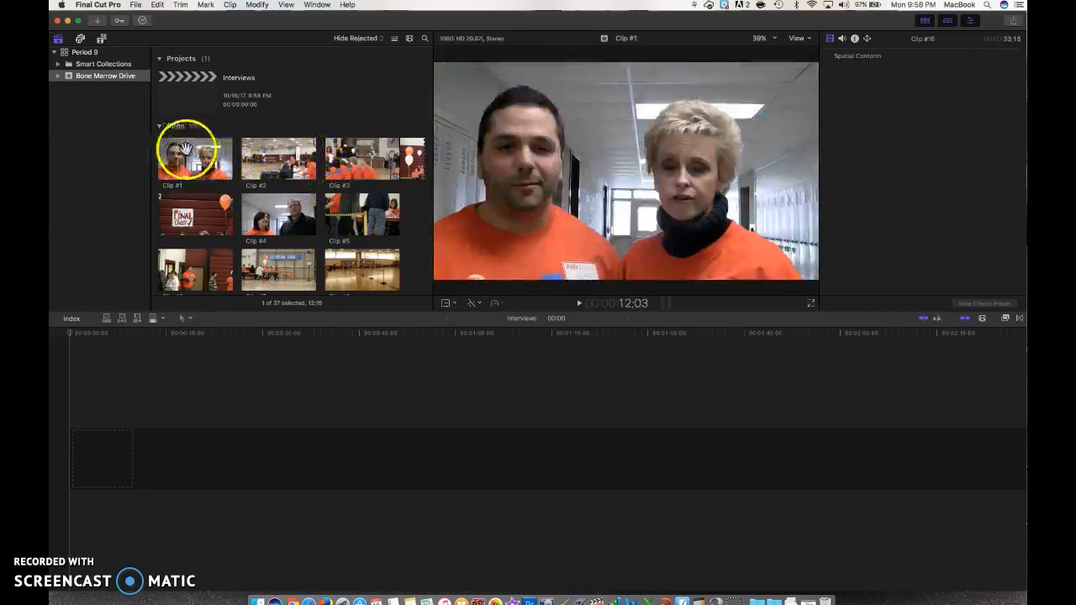
Play Clip #1, step back frame by frame, and set its in point at 8;25.
left_click(229, 160)
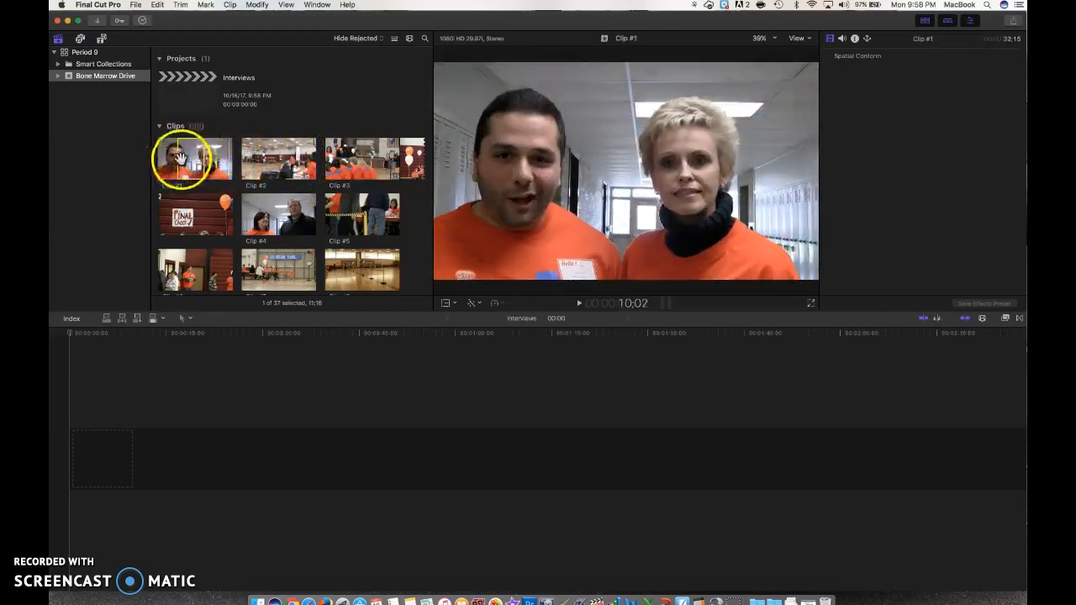
left_click_drag(176, 160, 234, 159)
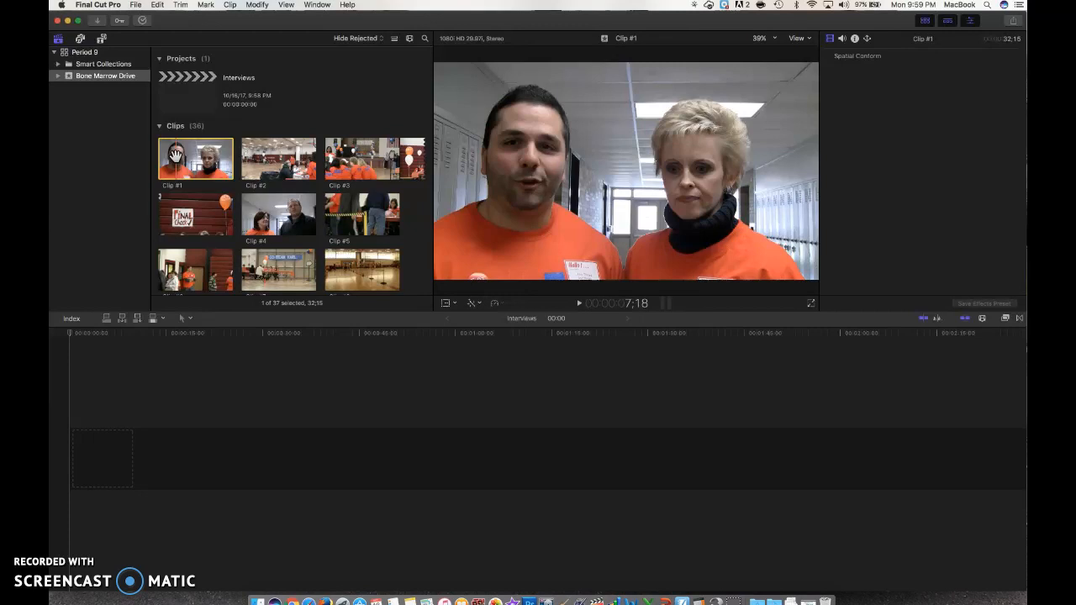
key("space")
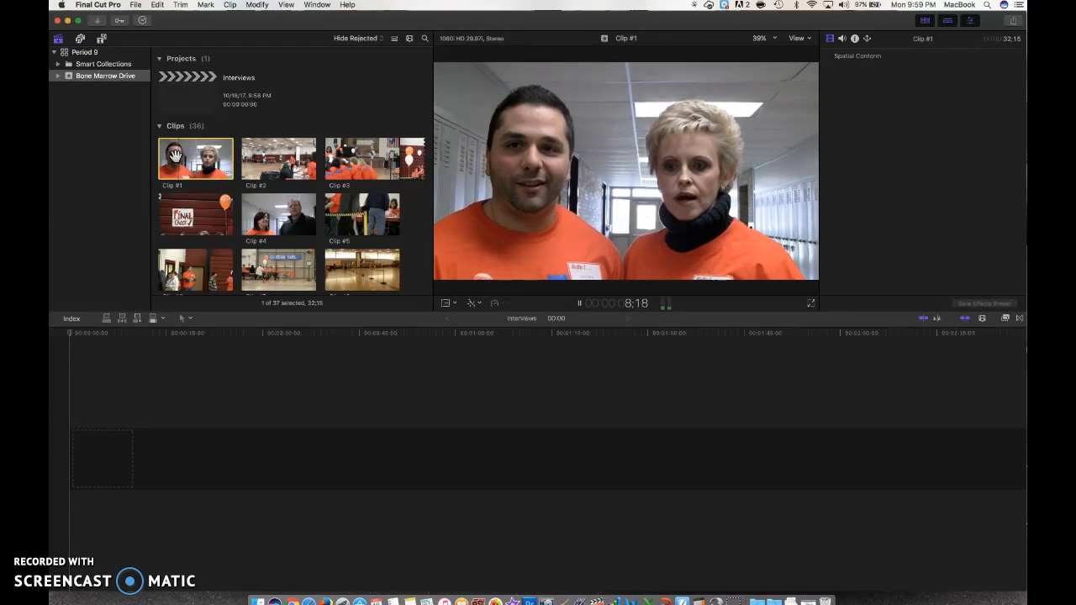
key("space")
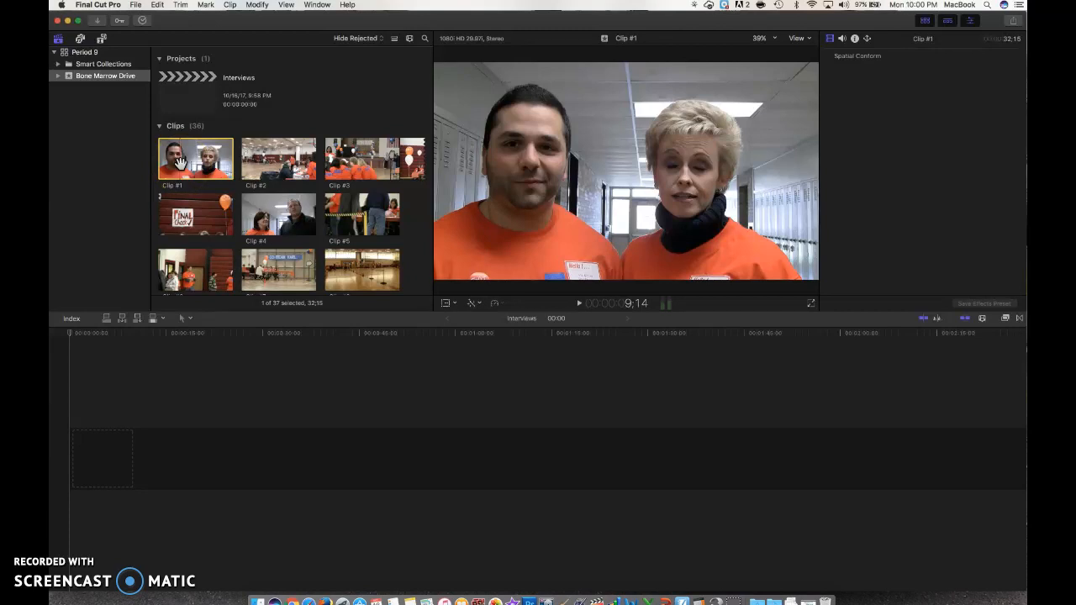
key("Left")
key("Left")
key("Left")
key("Left")
key("Left")
key("Left")
key("Left")
key("Left")
key("Left")
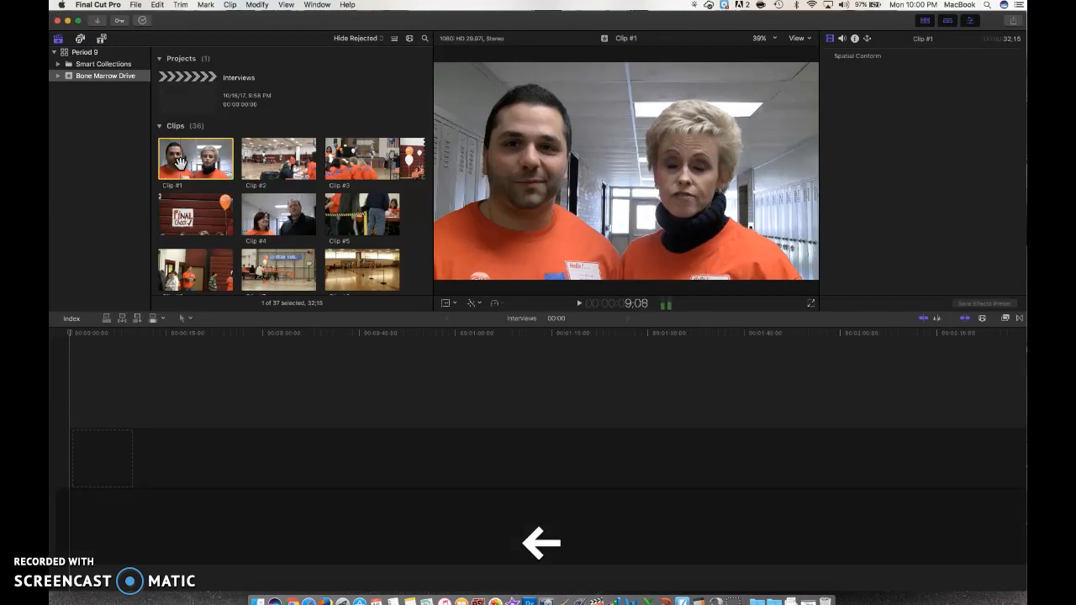
key("Left")
key("Left")
key("Left")
key("Left")
key("Left")
key("Left")
key("Left")
key("Left")
key("Left")
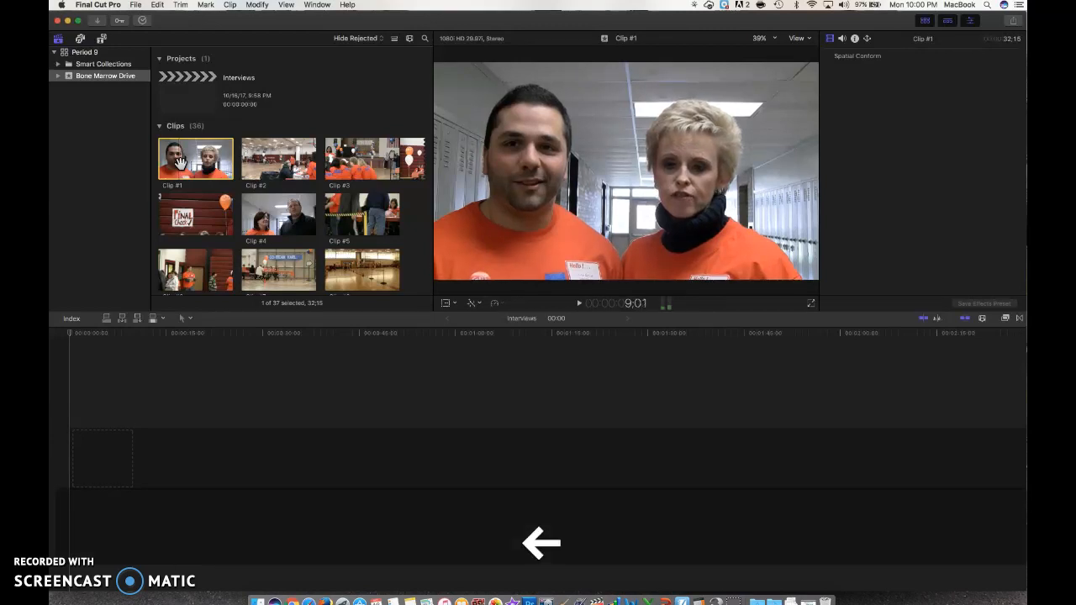
key("Left")
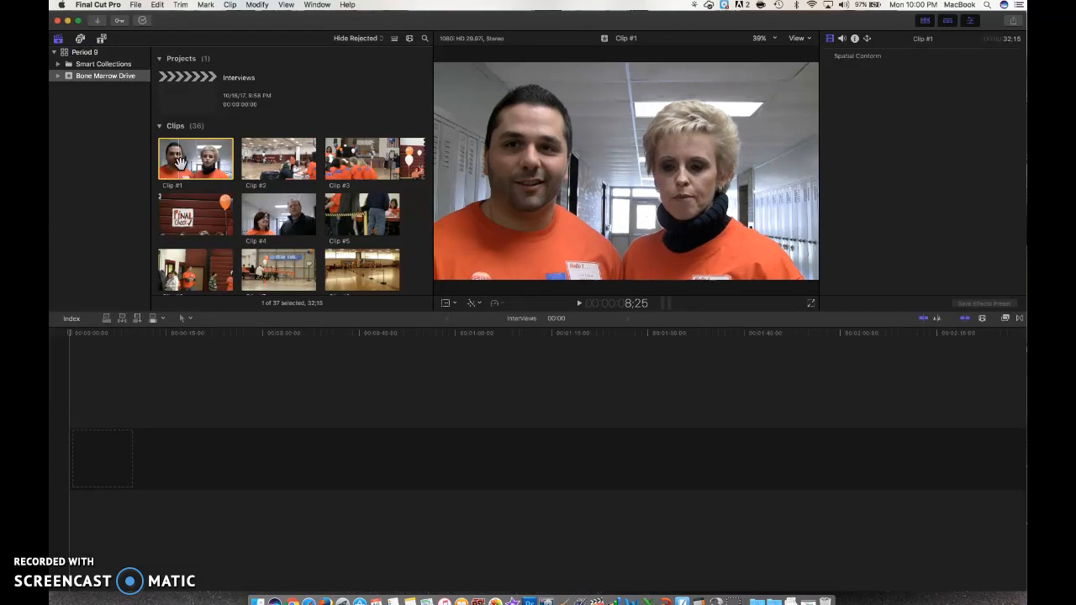
key("i")
Play Clip #1 onward, step back a few frames, and set its out point at 19;27.
key("space")
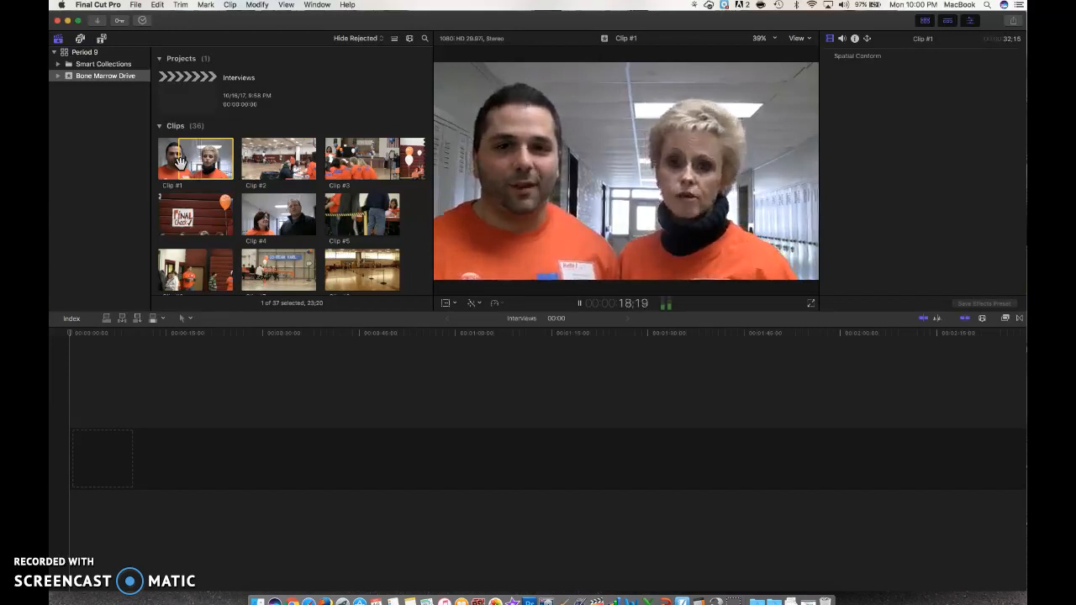
key("space")
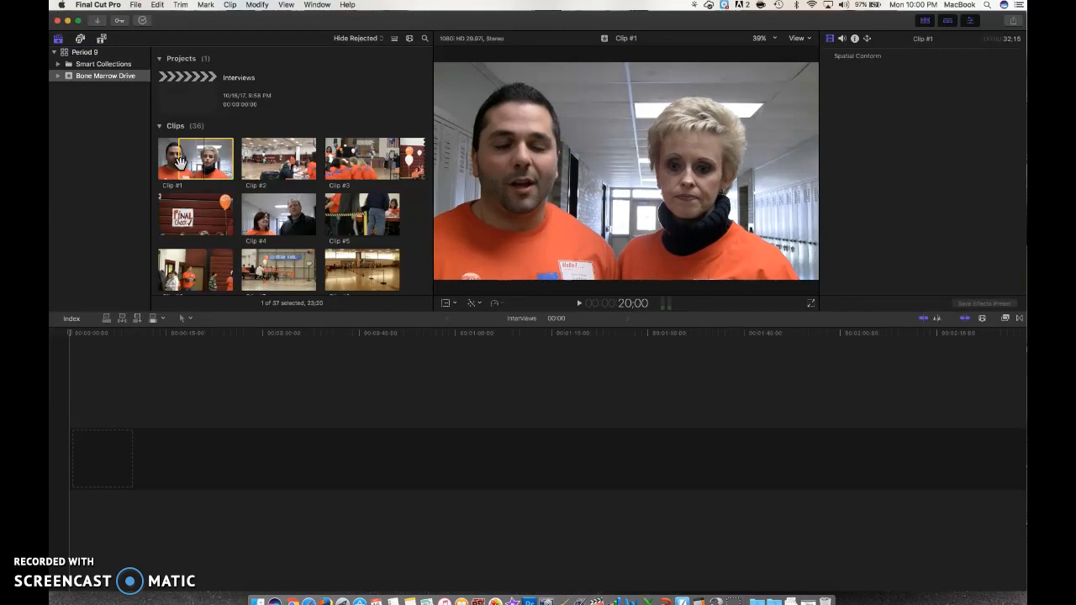
key("Left")
key("Left")
key("Left")
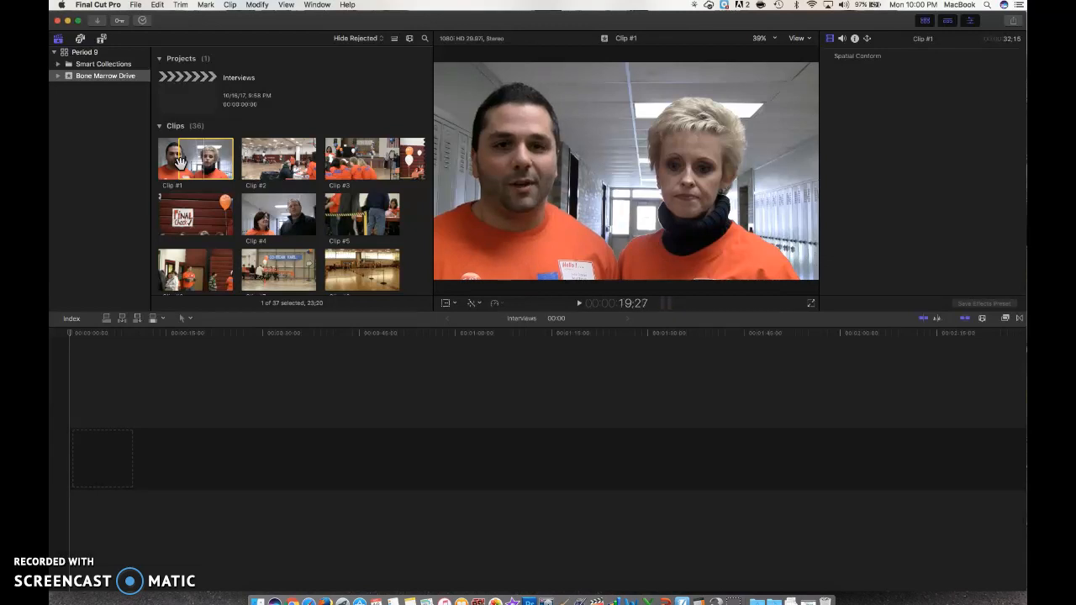
key("o")
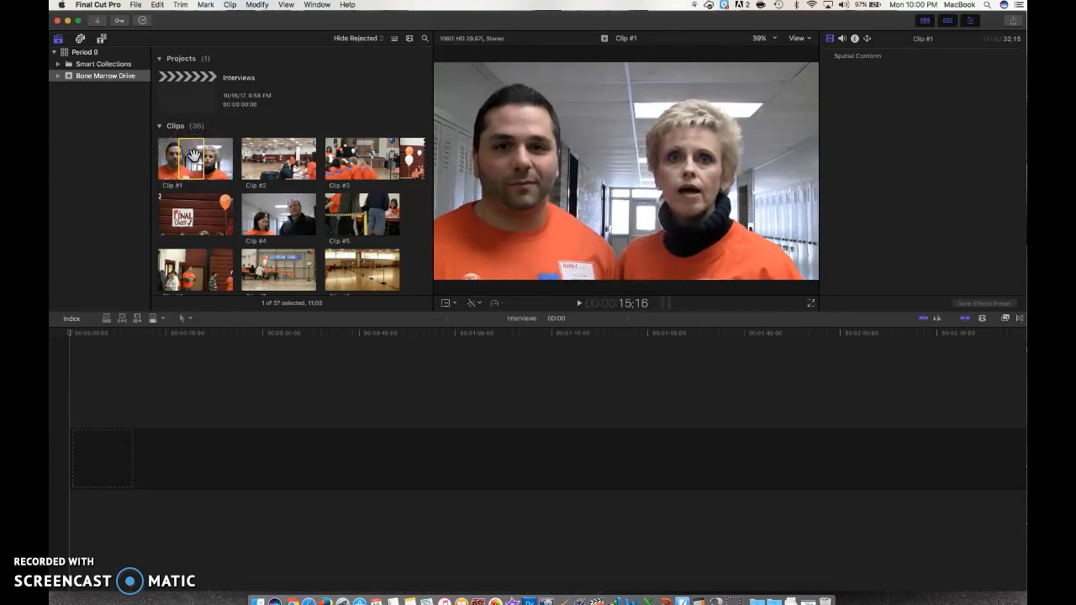
Place the marked range of Clip #1 by hand at the start of the timeline, and undo the placement.
left_click(194, 153)
left_click_drag(193, 153, 70, 460)
key("super+z")
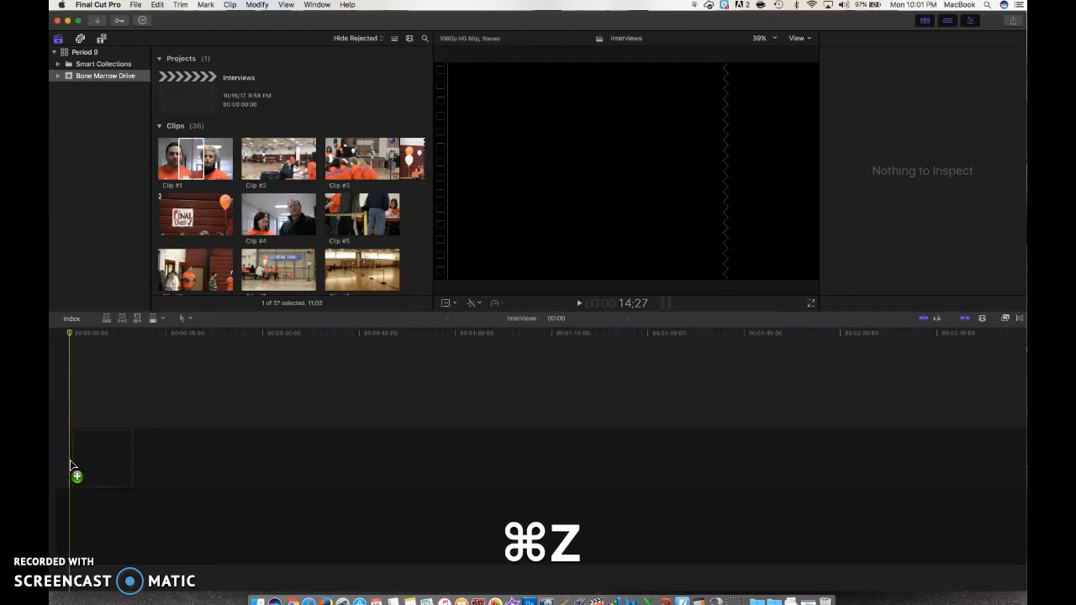
Append the marked range of Clip #1 to the empty primary storyline, and undo the edit.
left_click(192, 159)
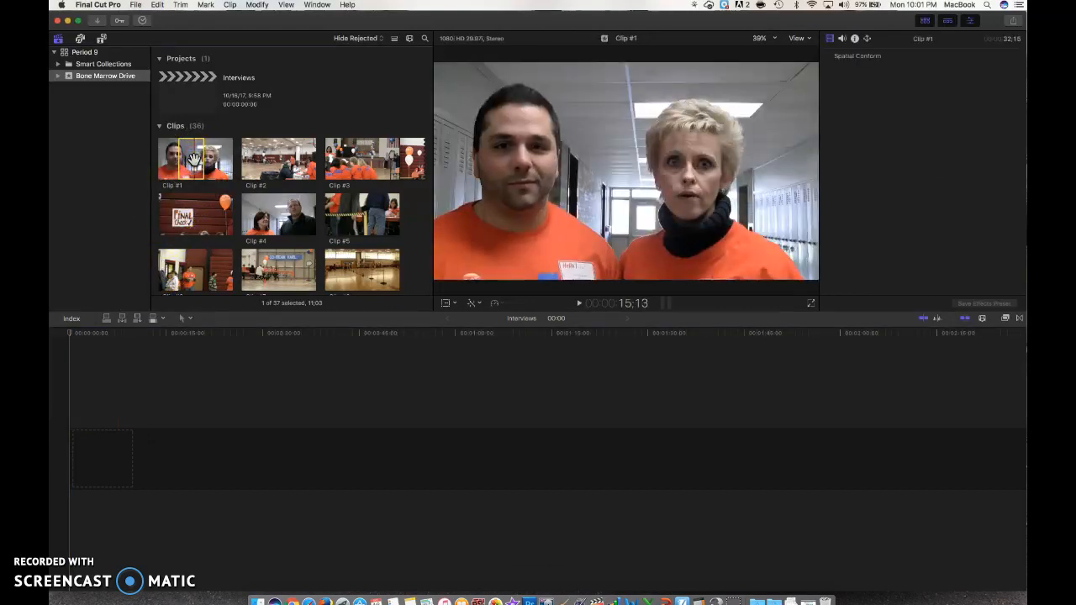
key("e")
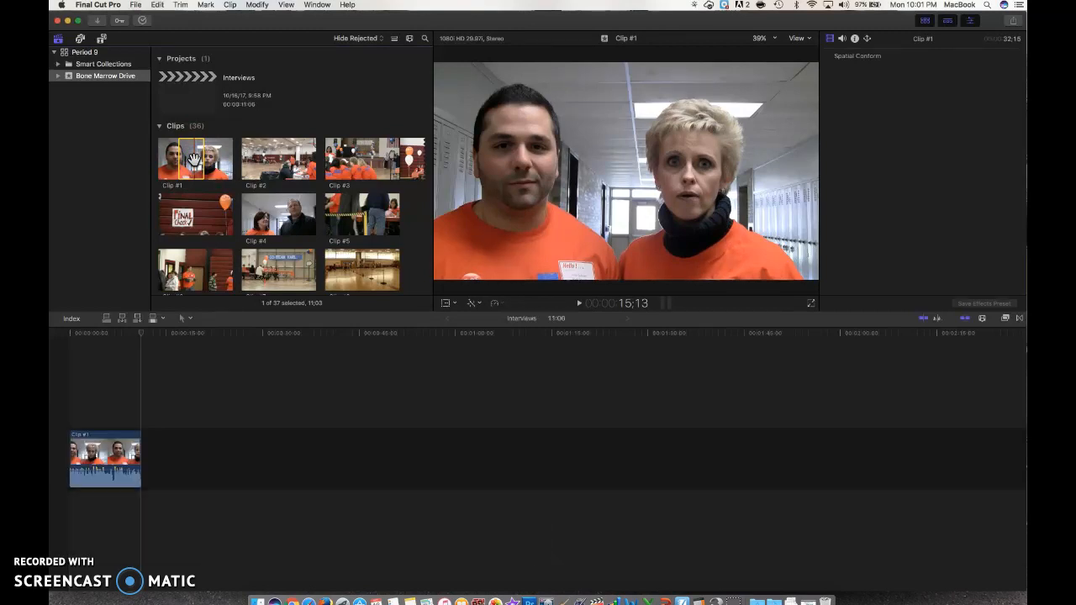
key("super+z")
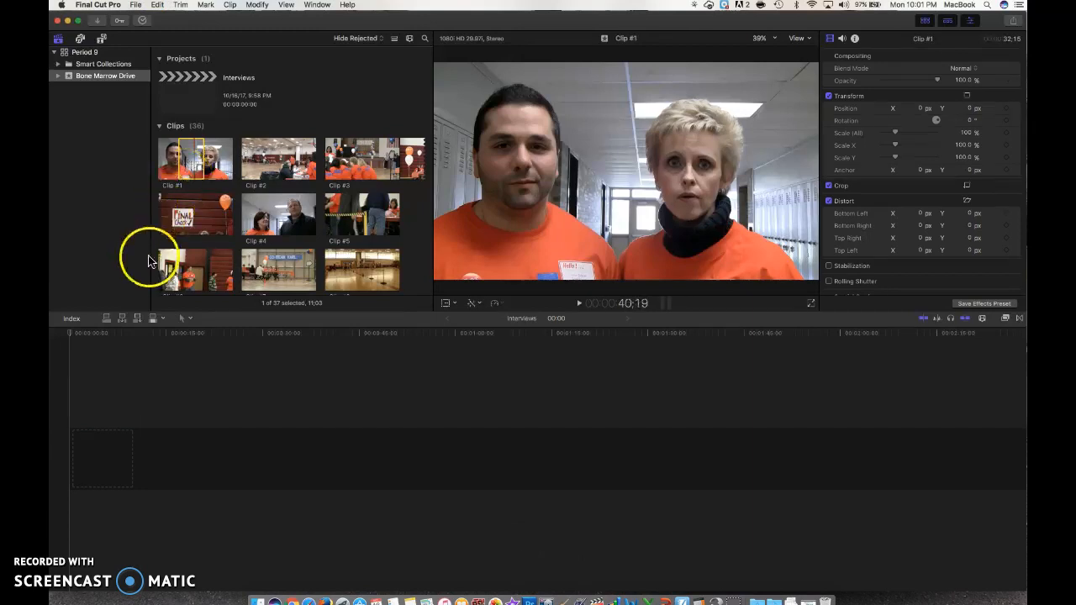
Append the marked Clip #1 range to the primary storyline of the Interviews project.
left_click(90, 333)
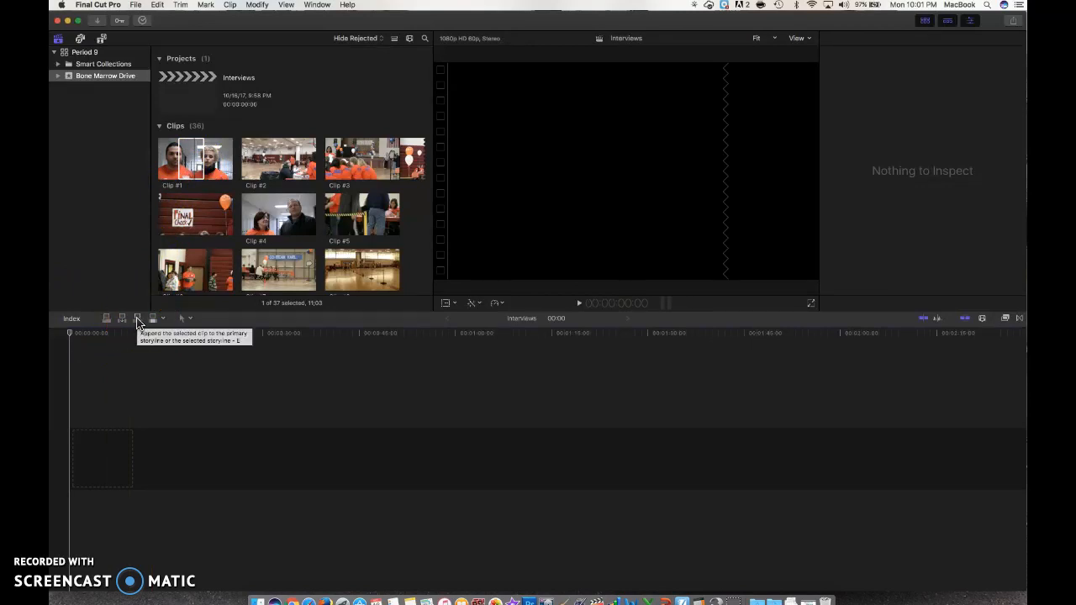
left_click(138, 319)
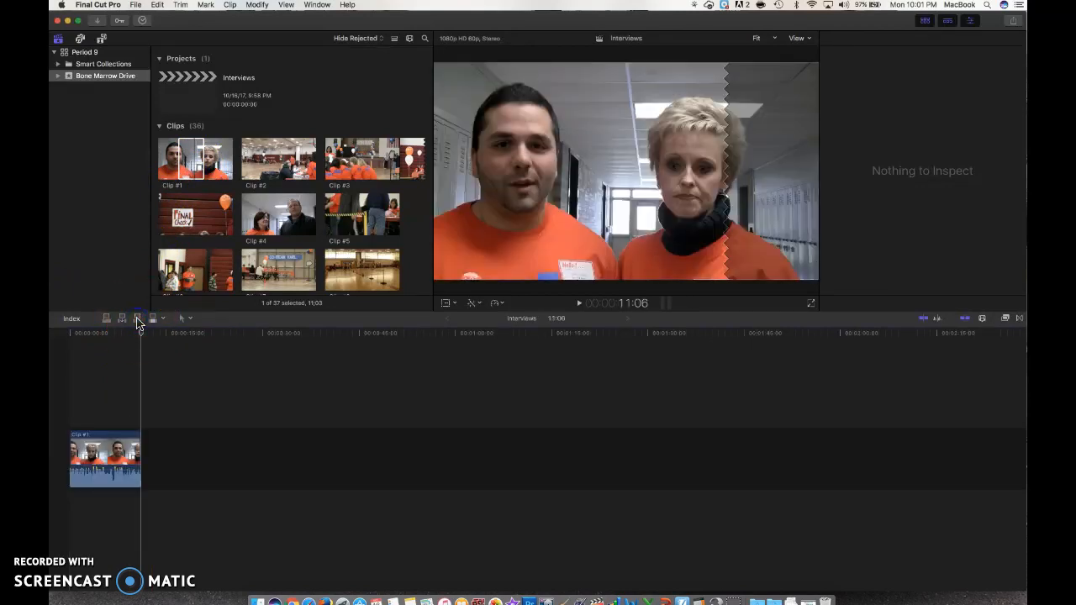
Mark a 20;00 range of Clip #4 starting at 6;28 and append it after Clip #1 on the storyline.
left_click(259, 223)
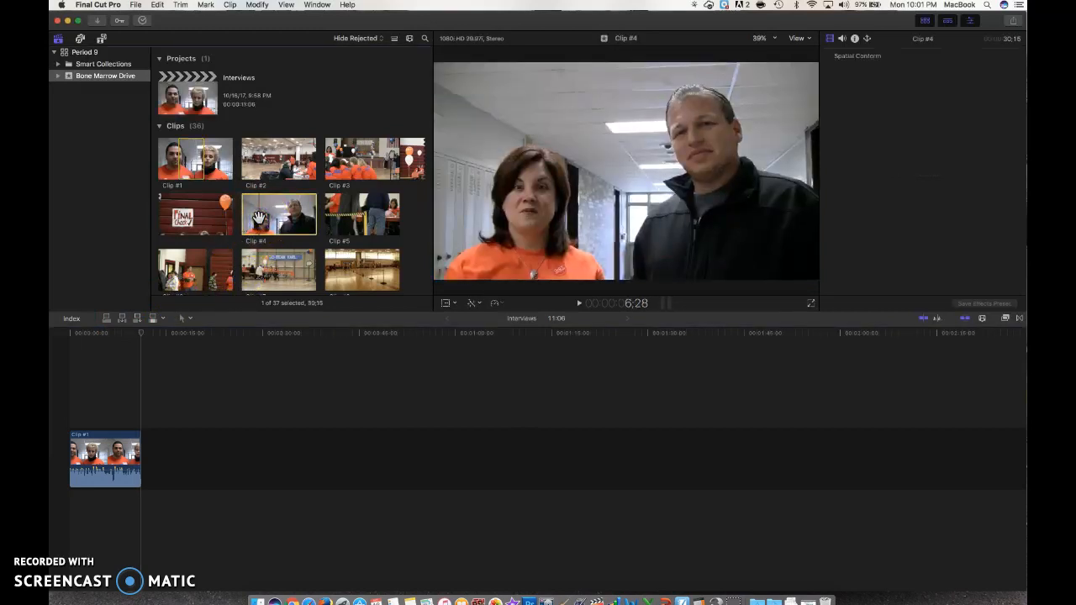
key("i")
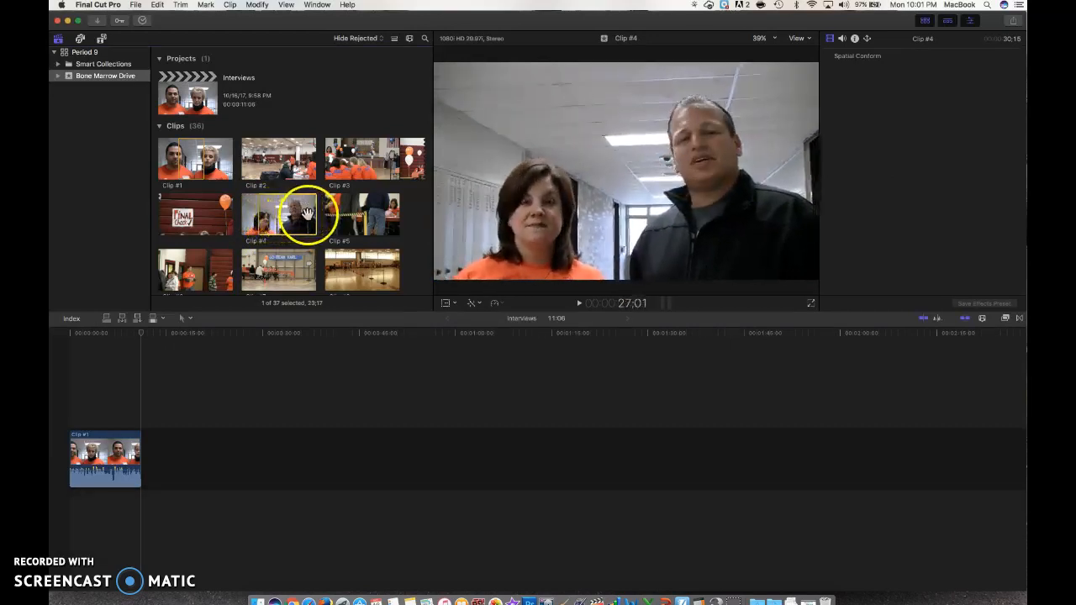
key("o")
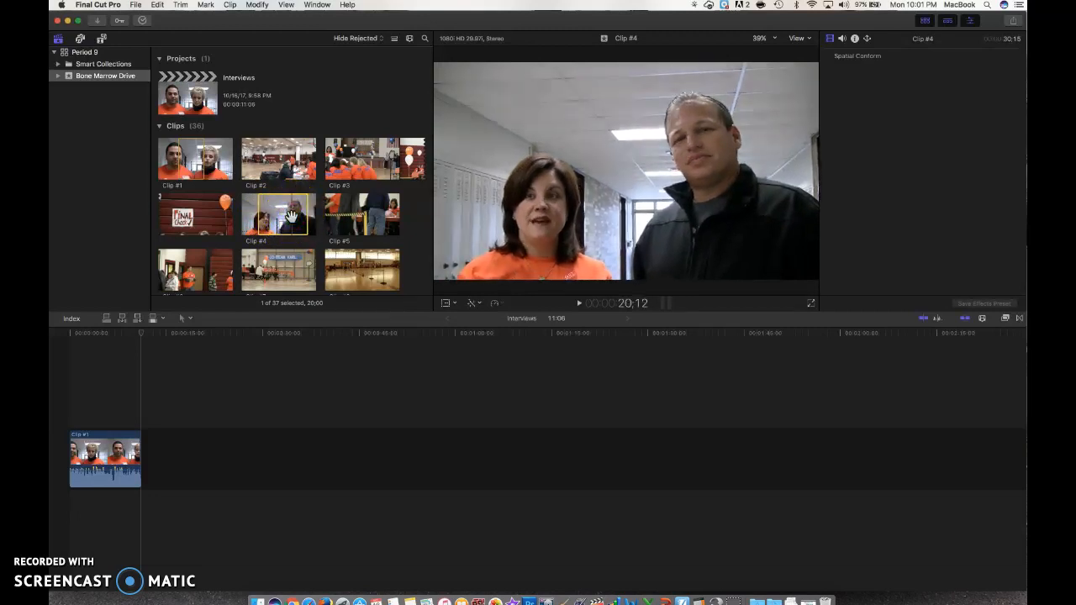
key("e")
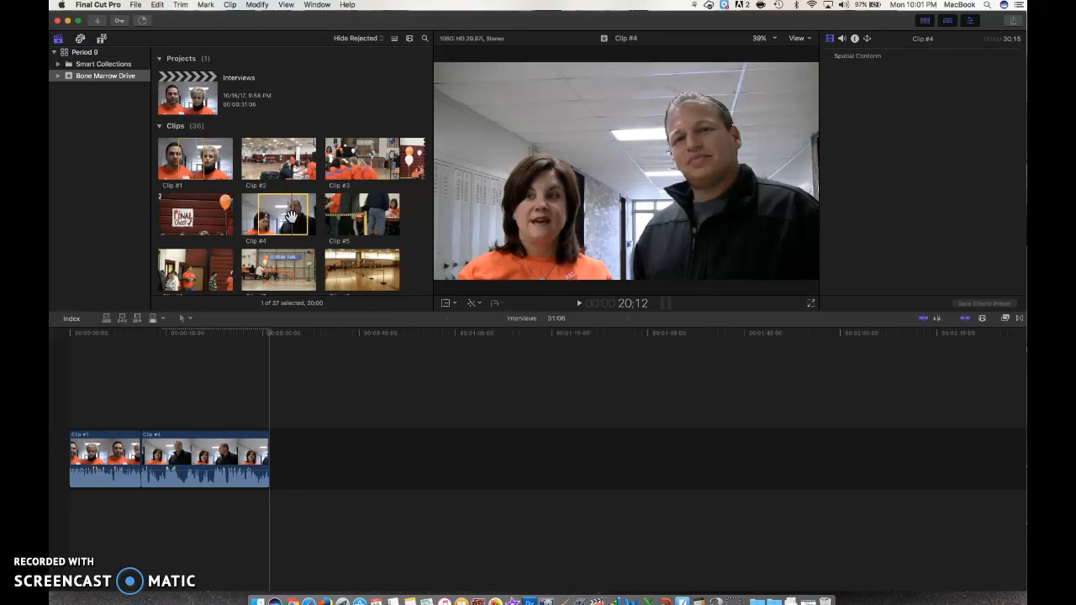
Mark a range about 9;29 long in the first part of Clip #3.
left_click(107, 325)
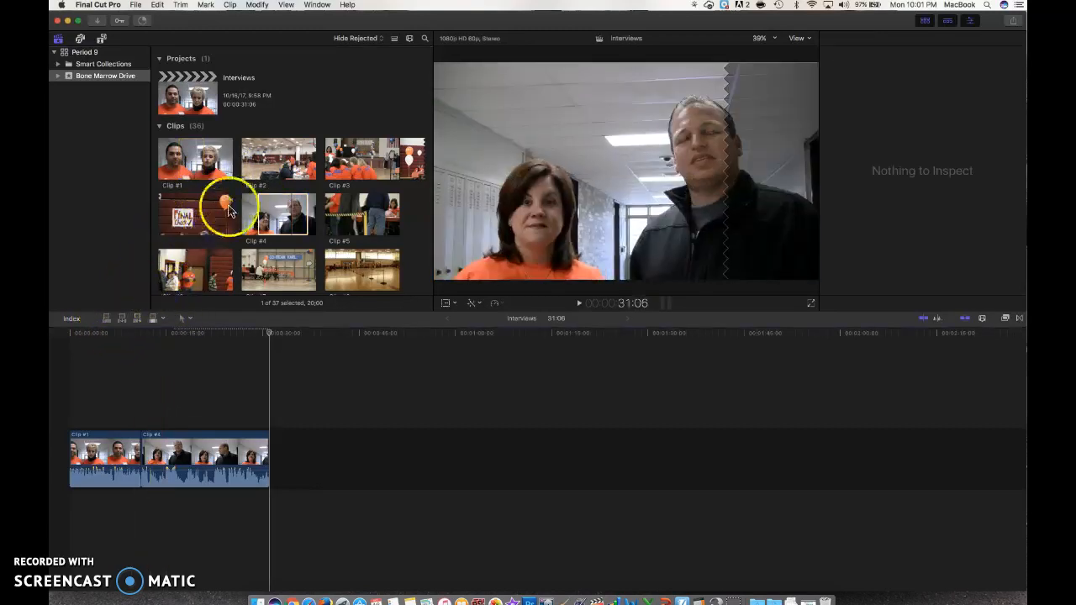
left_click(264, 167)
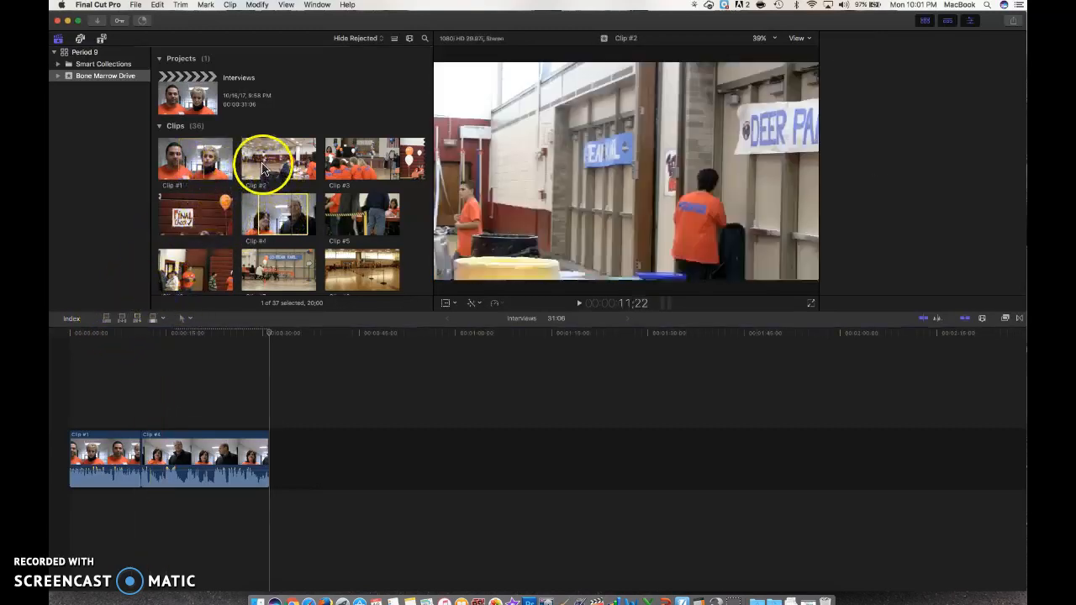
left_click(339, 167)
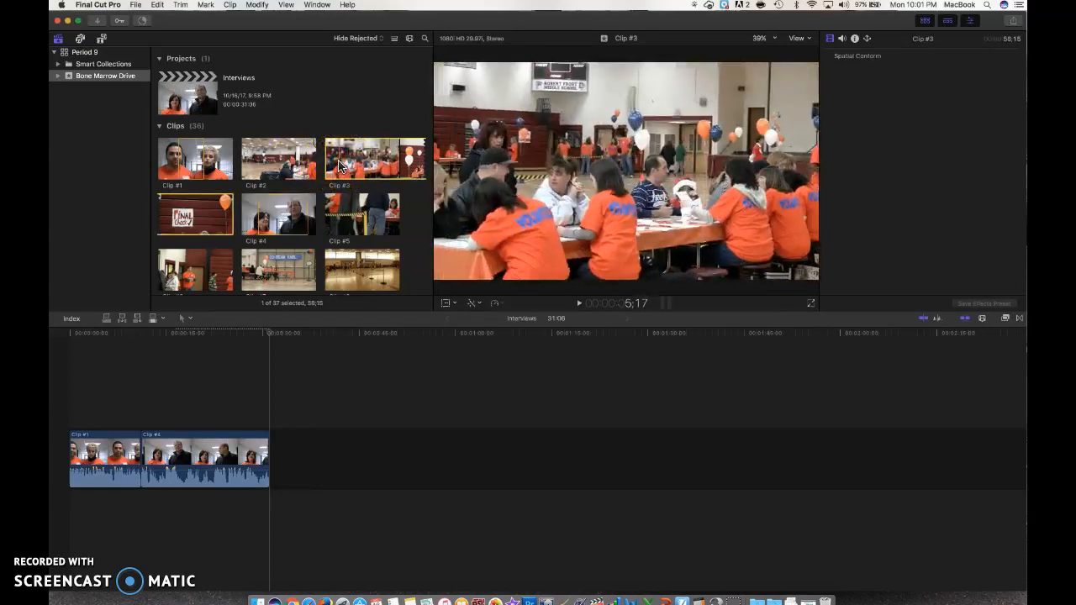
key("o")
left_click(346, 154)
left_click(167, 242)
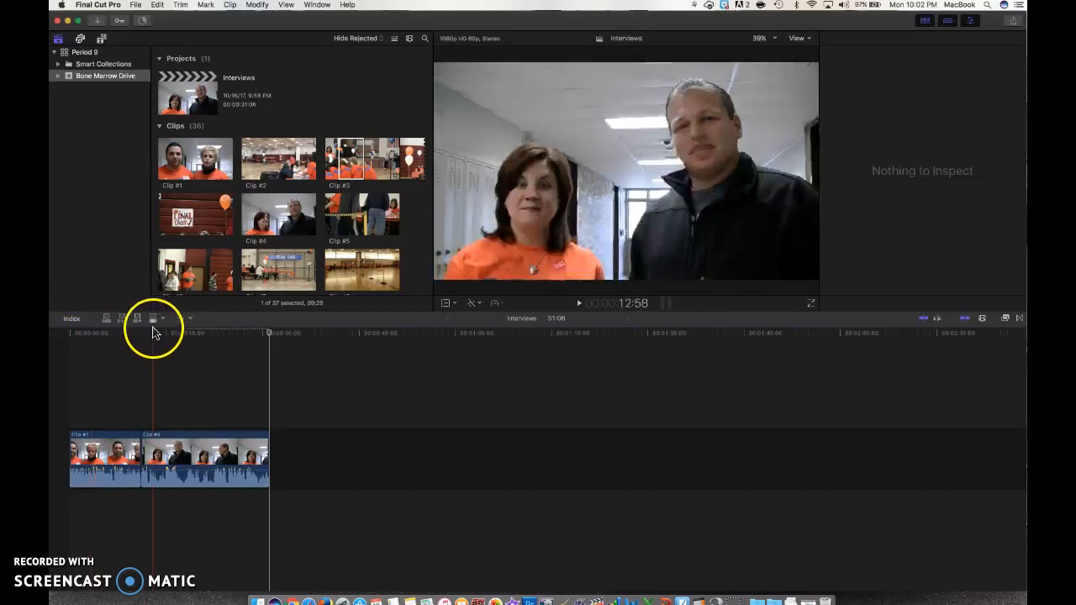
Connect the marked Clip #3 range above Clip #4 at 14:11 on the timeline, and delete the connected clip.
left_click(161, 333)
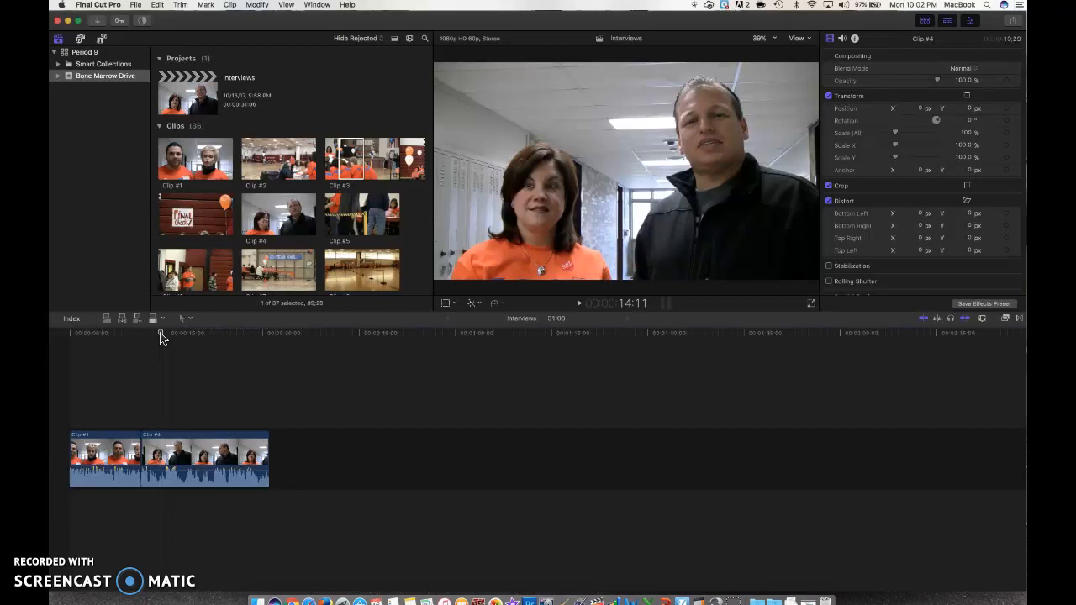
left_click(106, 319)
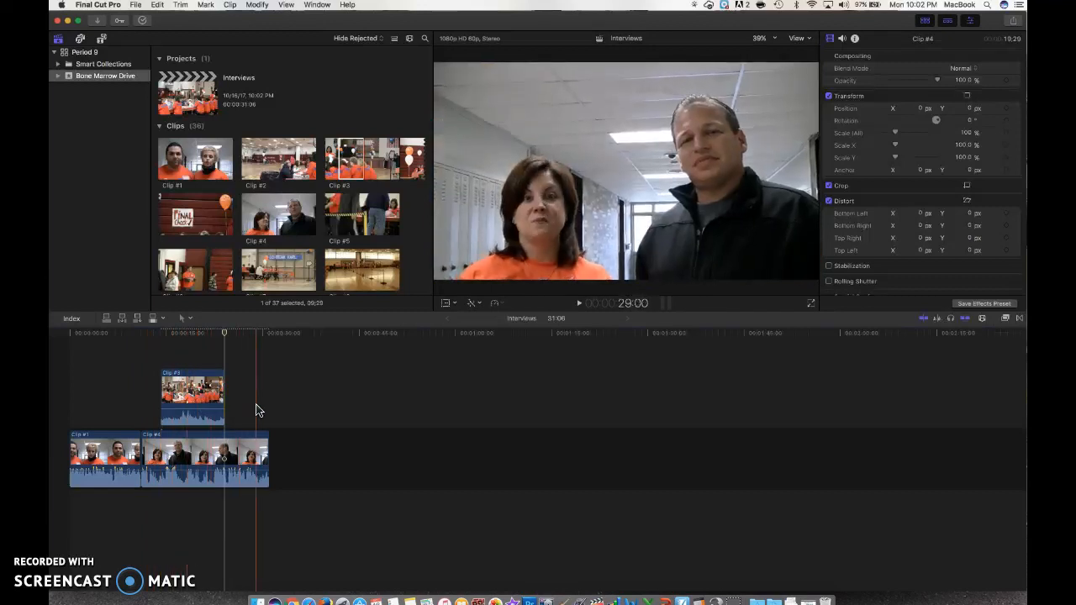
left_click(200, 397)
key("BackSpace")
left_click(193, 384)
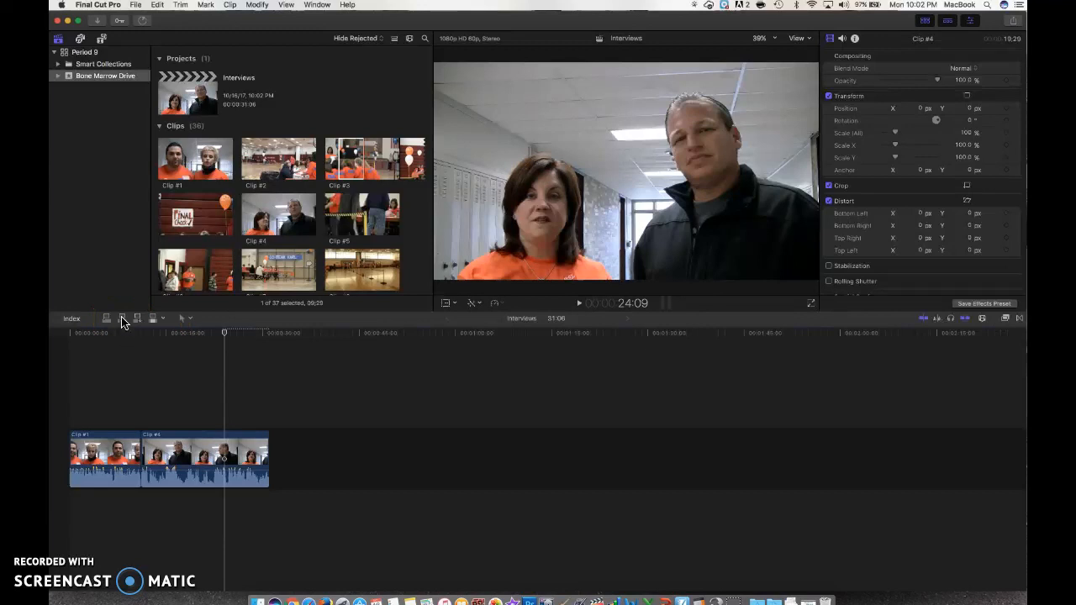
Insert the marked Clip #3 range into Clip #4 on the primary storyline at about 16 seconds.
left_click(172, 334)
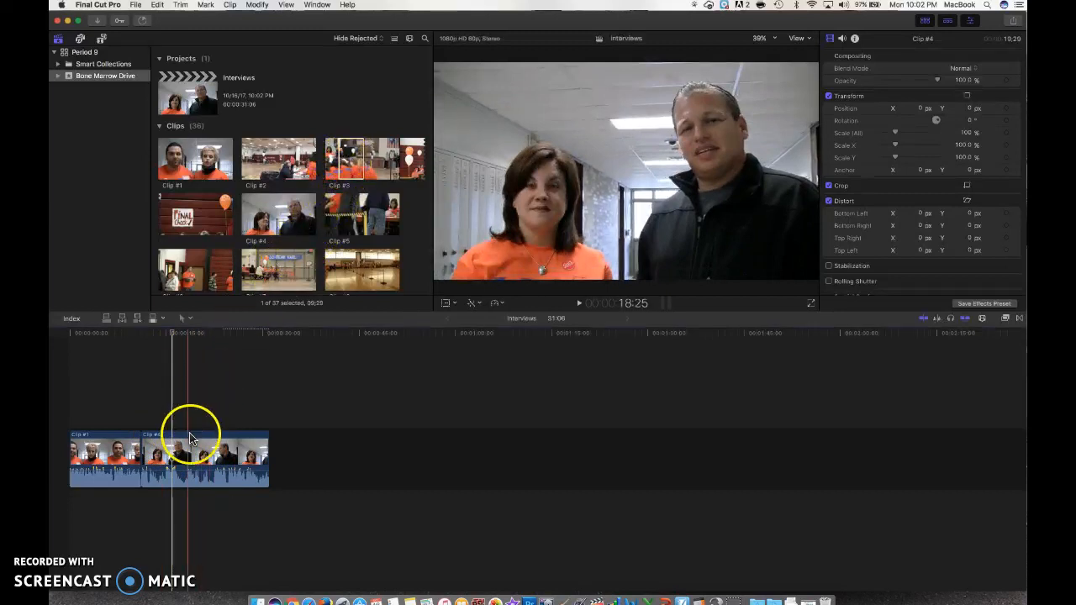
left_click(351, 164)
left_click(355, 162)
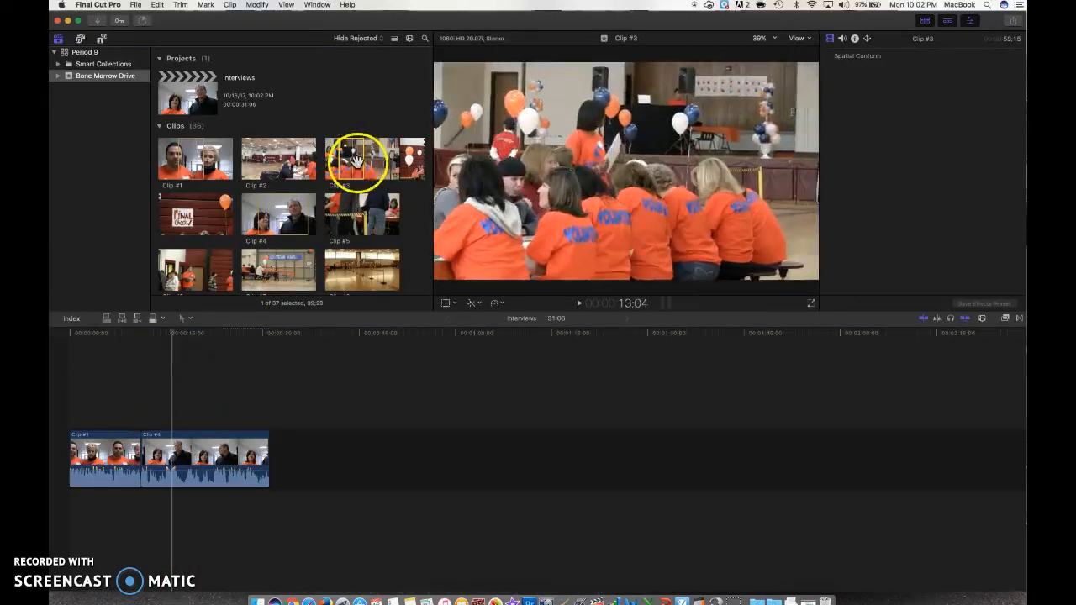
left_click(123, 320)
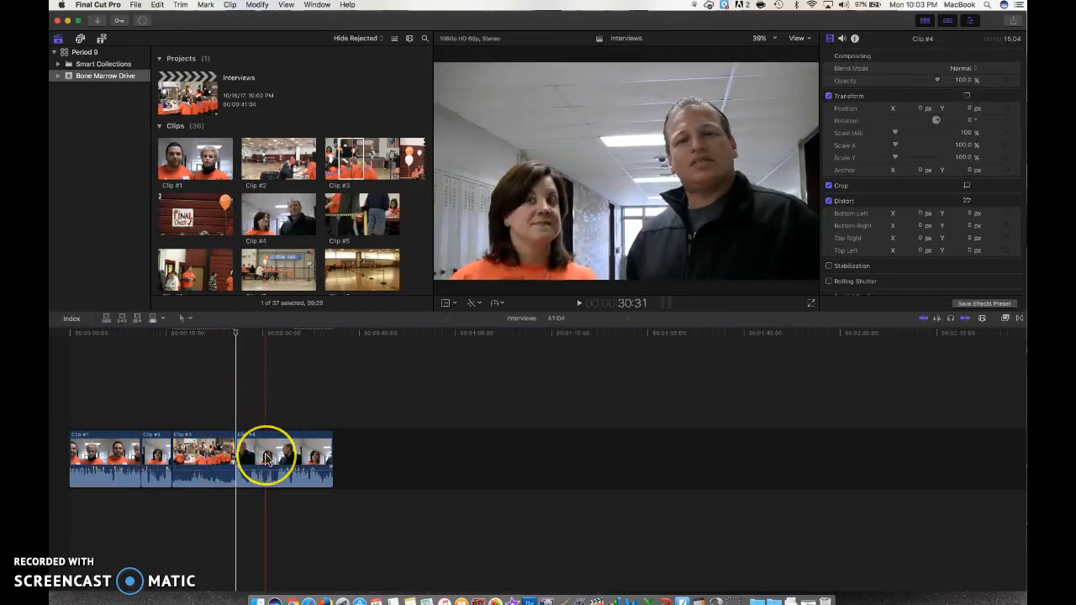
Undo the insertion of the Clip #3 range into Clip #4 on the primary storyline.
key("super+z")
left_click(250, 370)
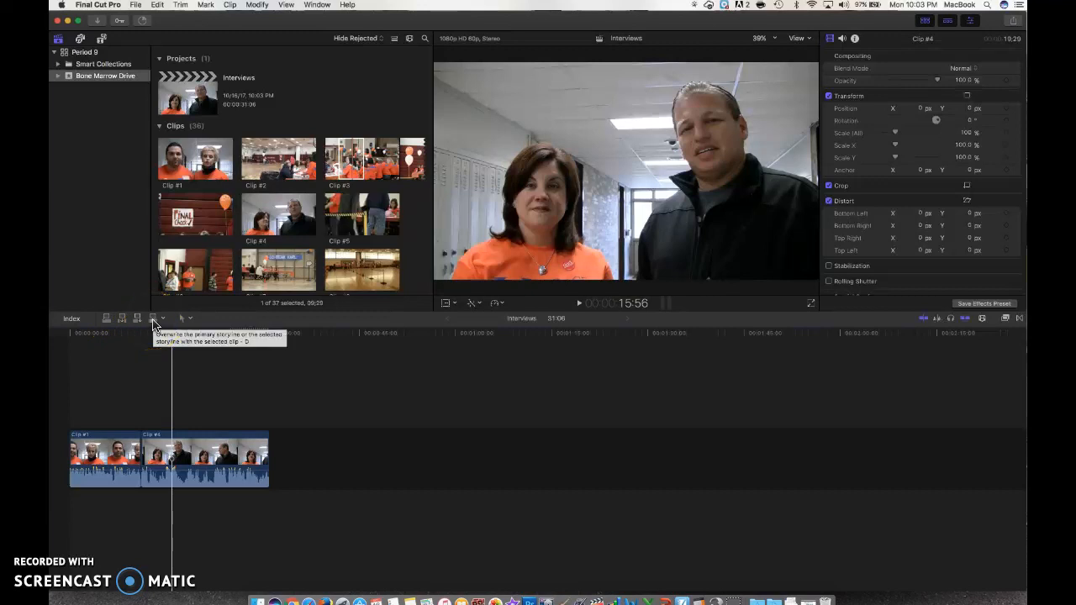
Overwrite part of Clip #4 with the marked Clip #3 range at 15:56 on the storyline, and undo the overwrite edit.
left_click(353, 151)
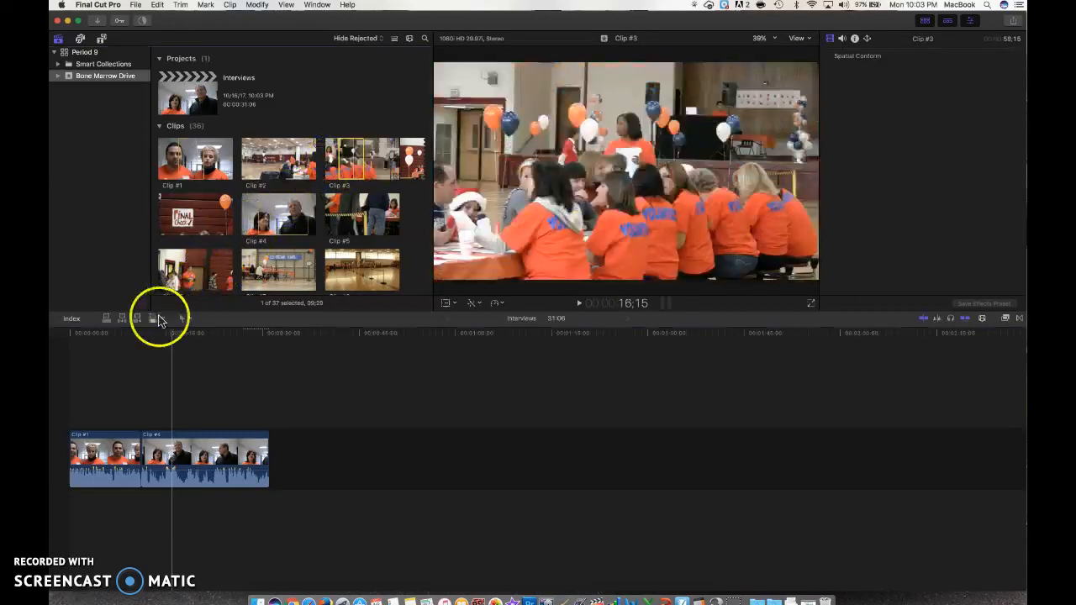
left_click(154, 326)
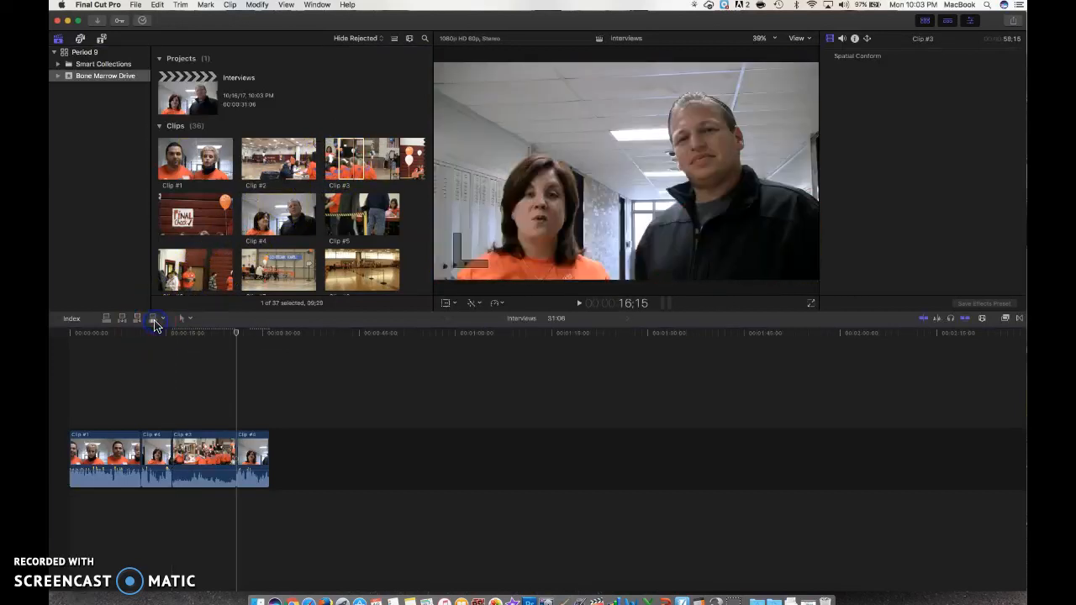
left_click(172, 456)
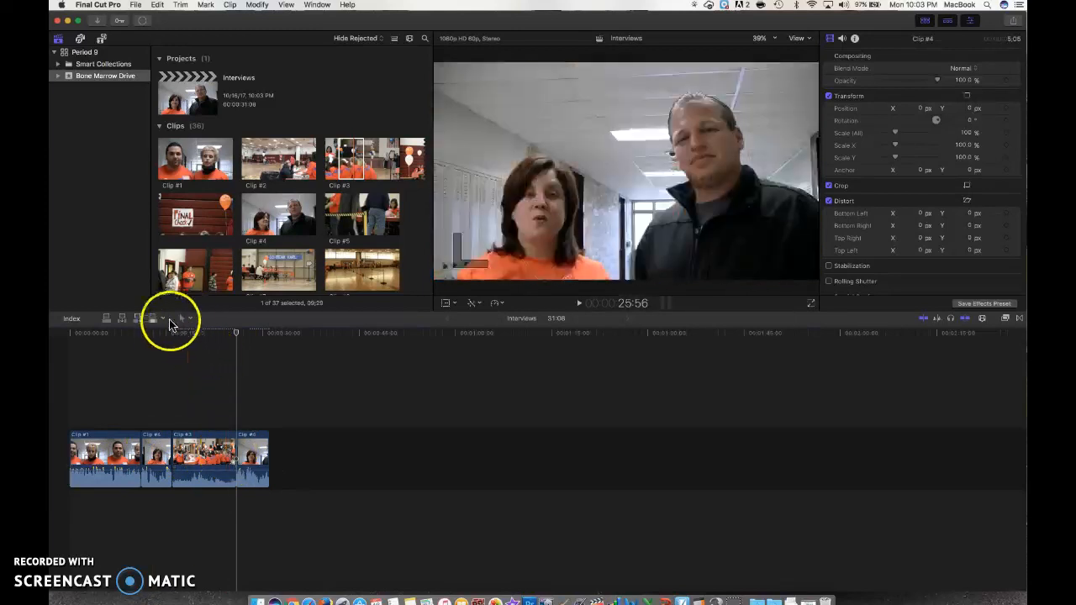
key("super+z")
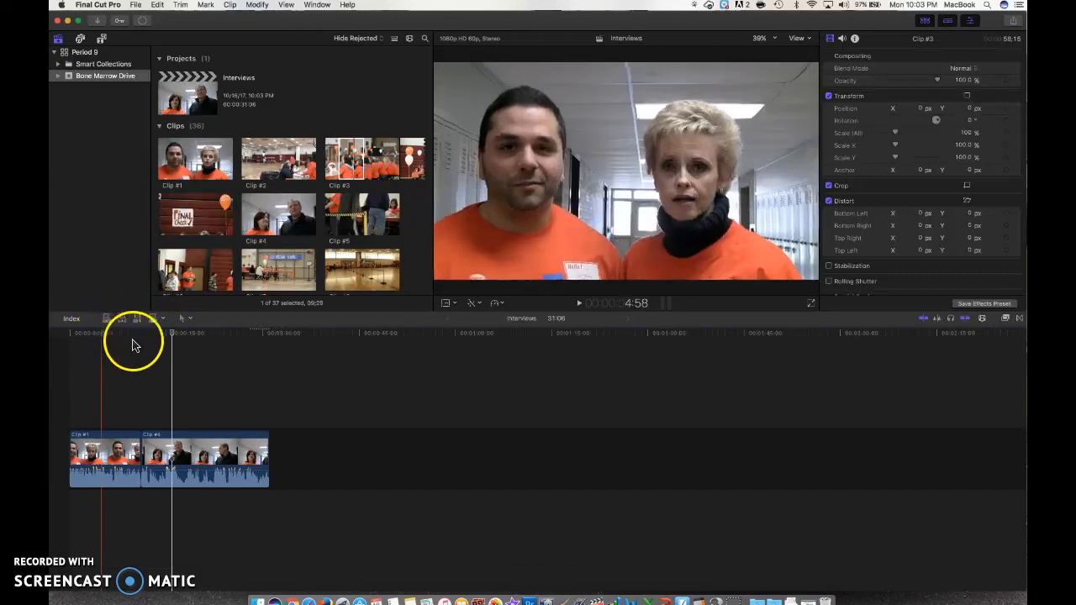
Append the marked Clip #3 range three times to the end of the primary storyline after Clip #4.
left_click(358, 156)
left_click(354, 156)
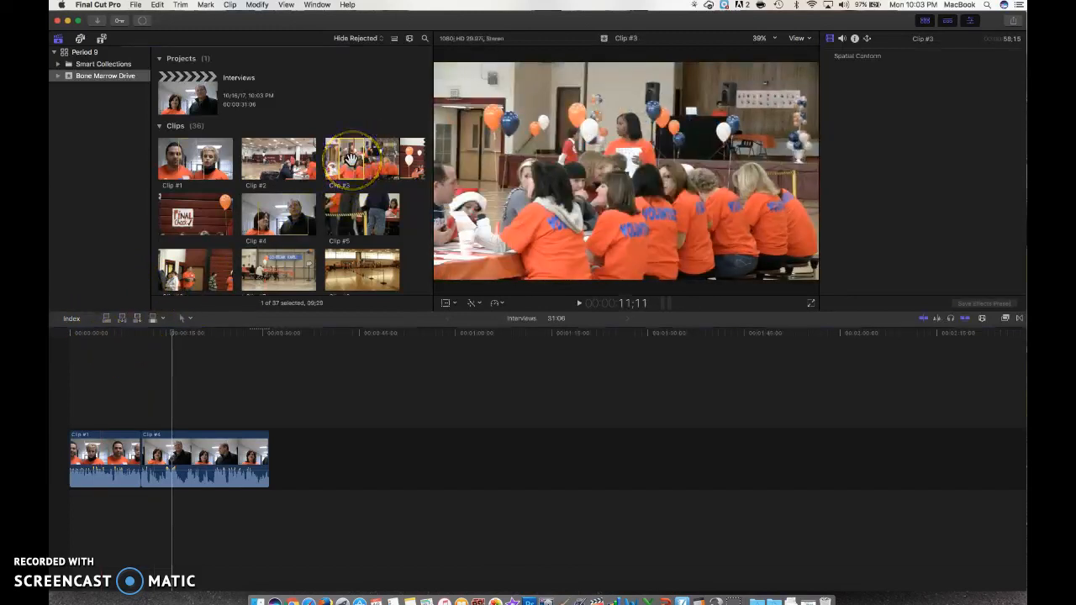
left_click_drag(351, 243, 353, 460)
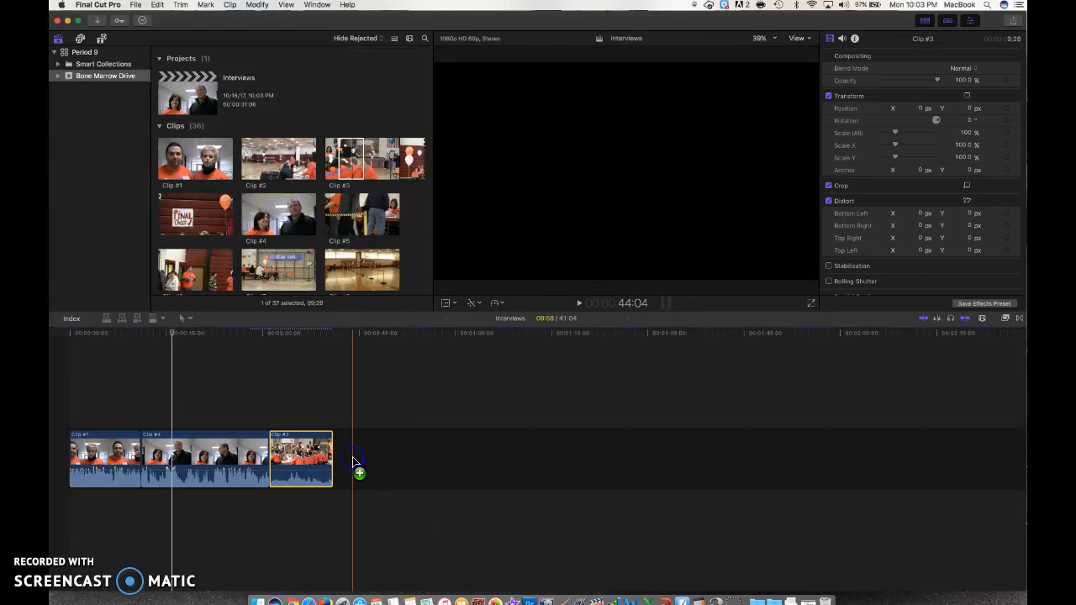
key("e")
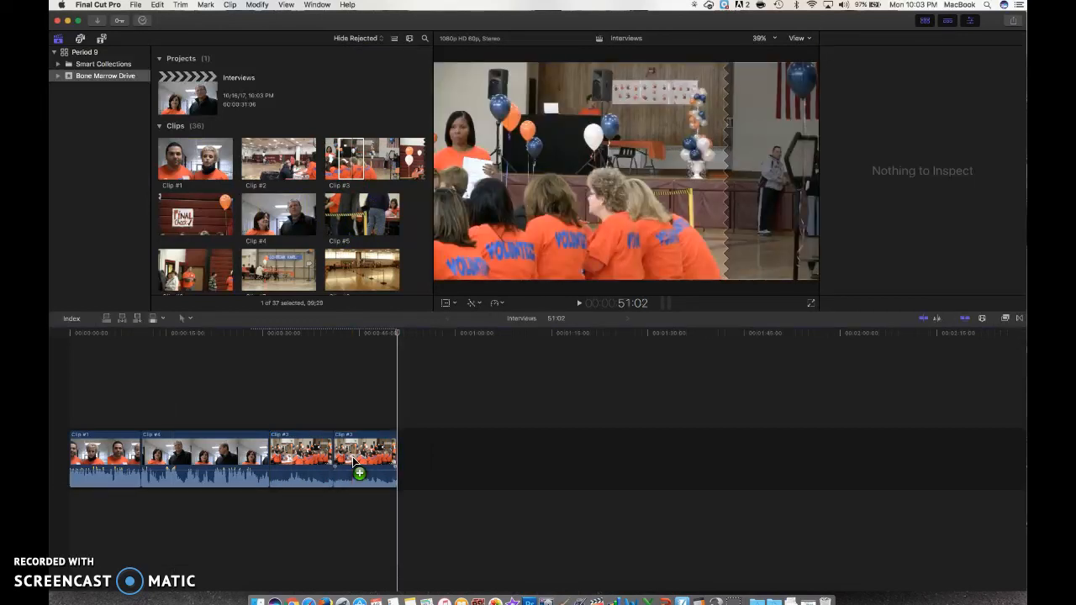
left_click(345, 156)
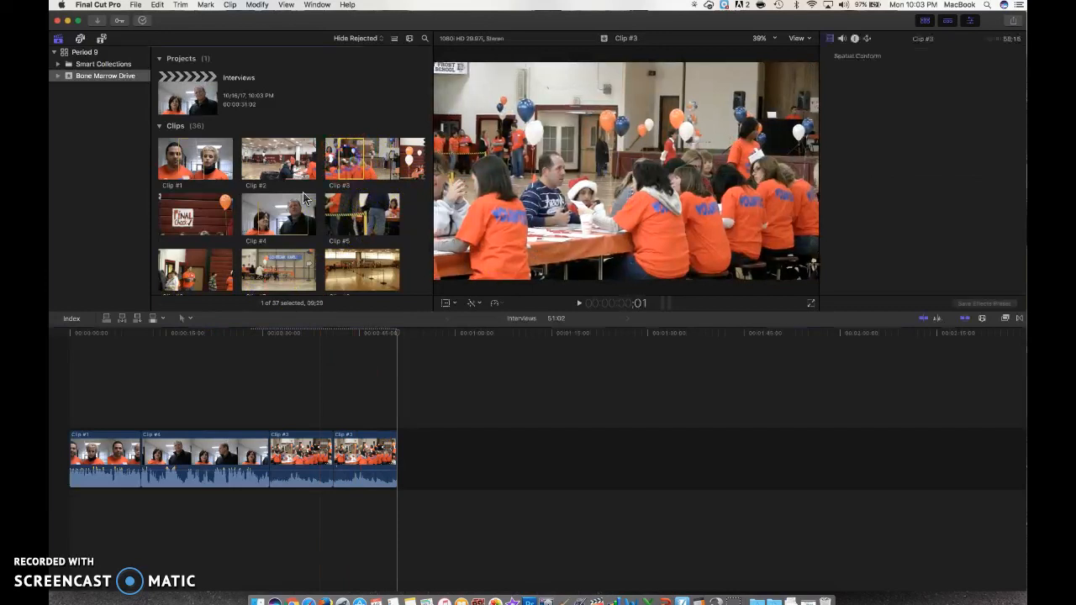
left_click(137, 320)
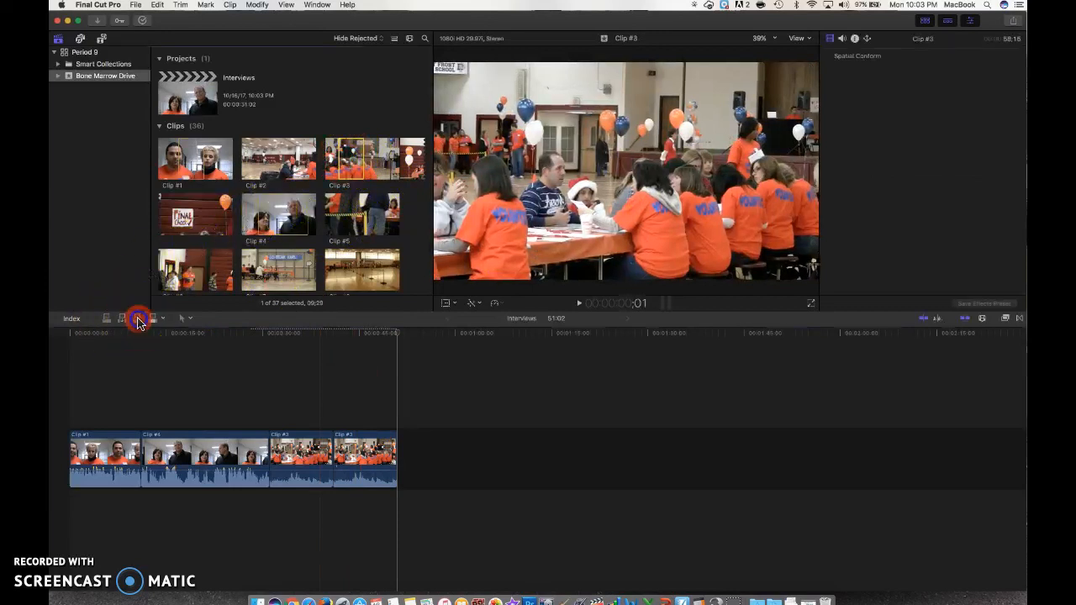